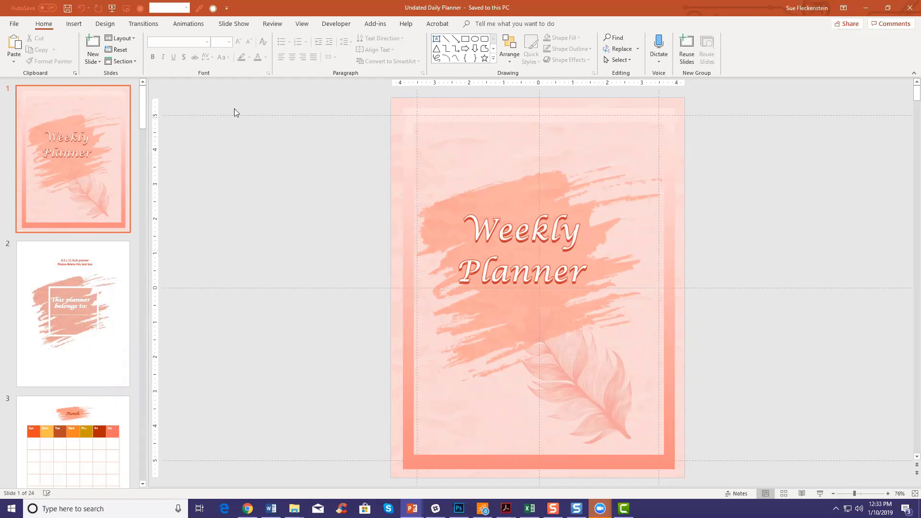
Check that the custom slide size is 8.5 × 11 in portrait, keep it unchanged, and open the File Info page.
click(104, 24)
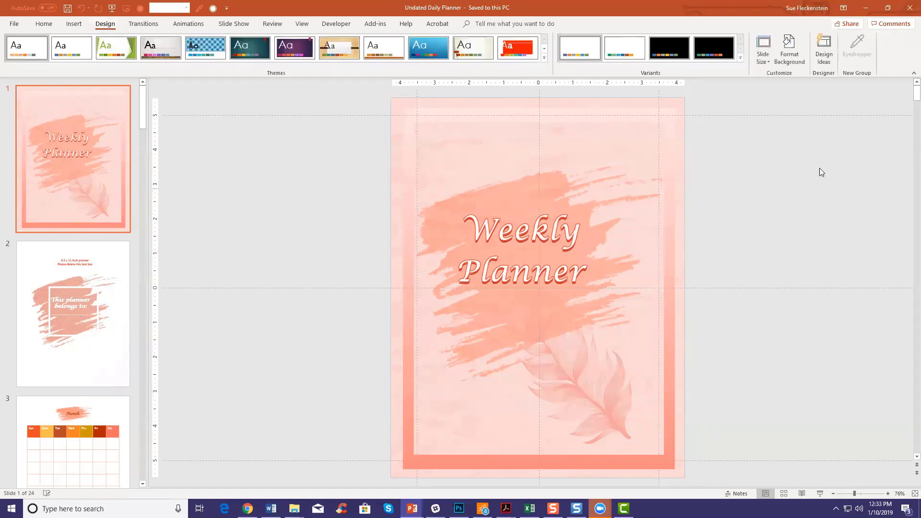
click(766, 59)
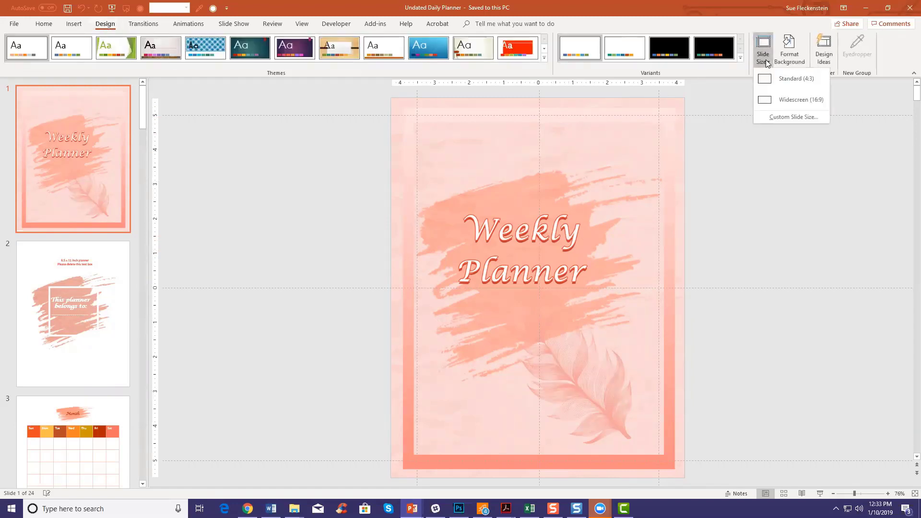
click(778, 117)
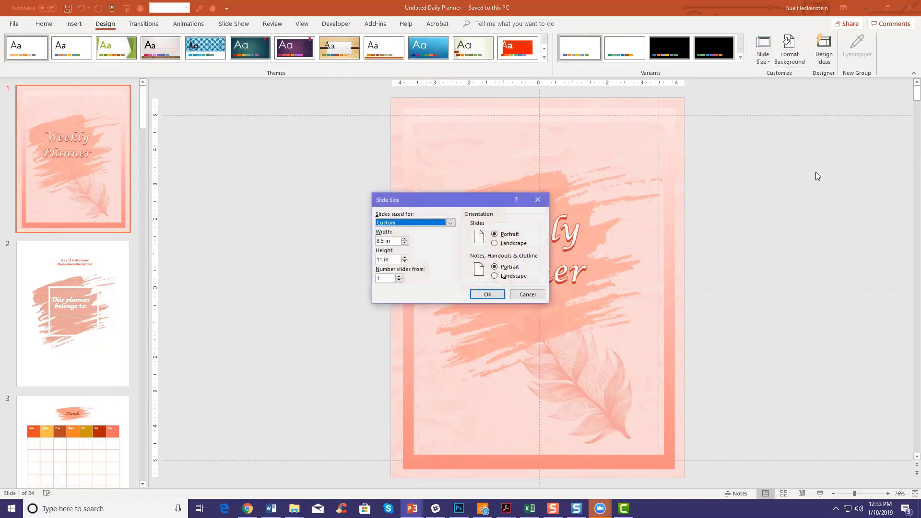
drag(462, 201, 525, 158)
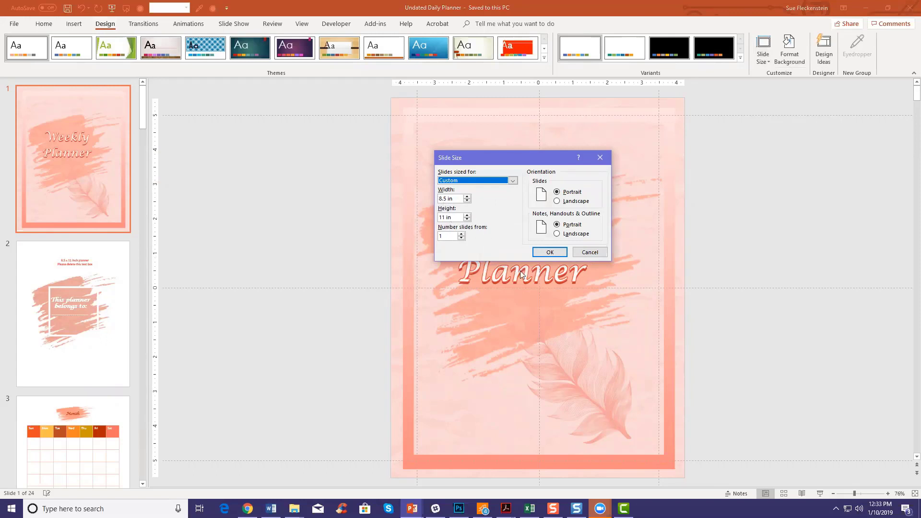
click(537, 252)
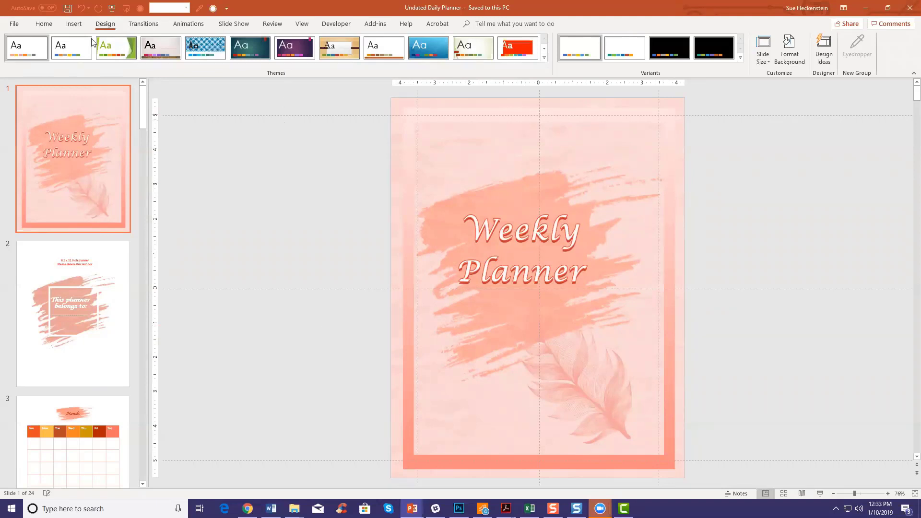
click(11, 25)
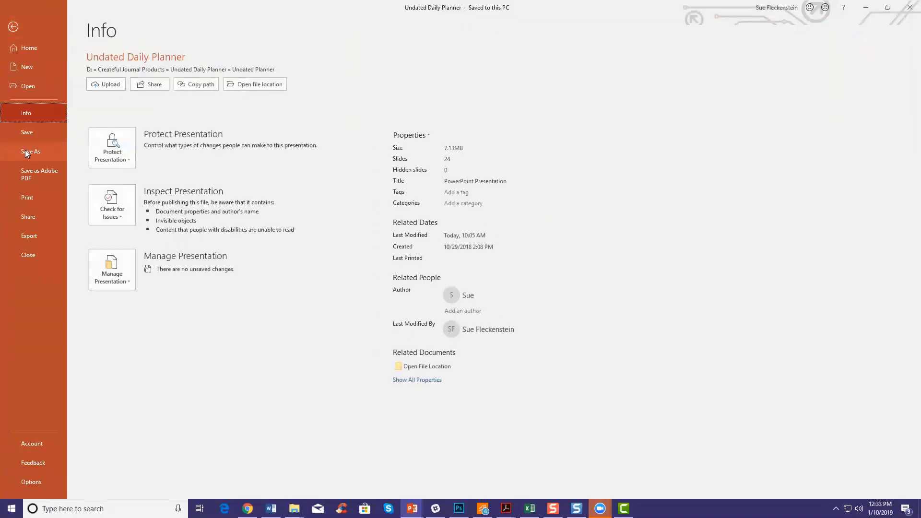
Save As a copy named 'Undated Daily Planner 8 x 10' in the Undated Planner folder.
click(25, 151)
click(326, 72)
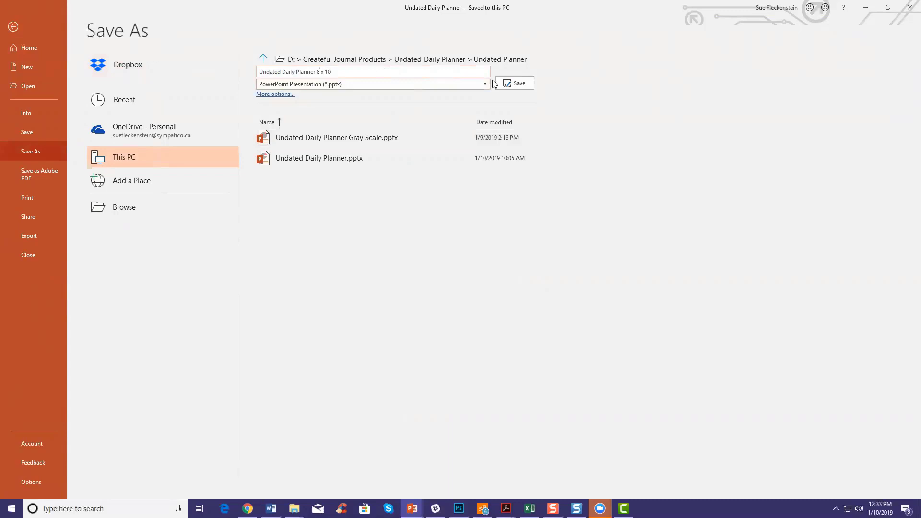
click(513, 84)
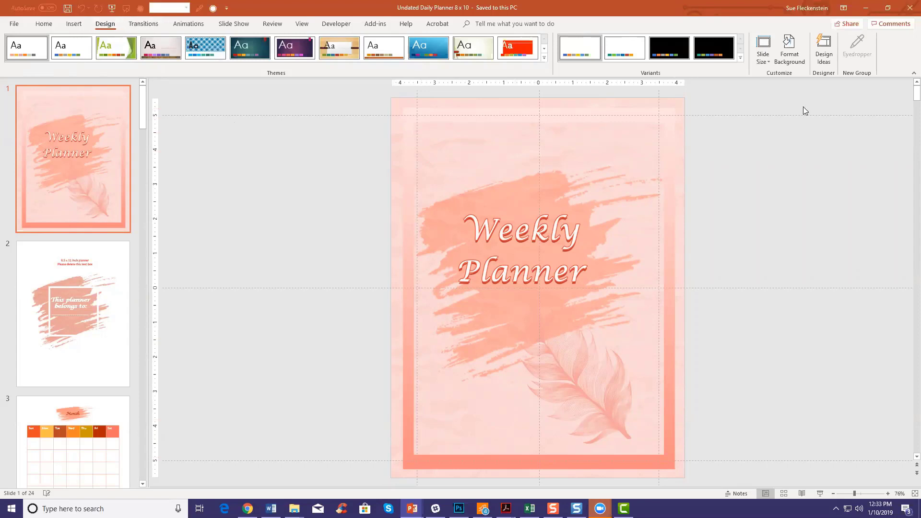
Set a custom slide size of 8 in wide by 10 in high and choose Ensure Fit.
click(763, 52)
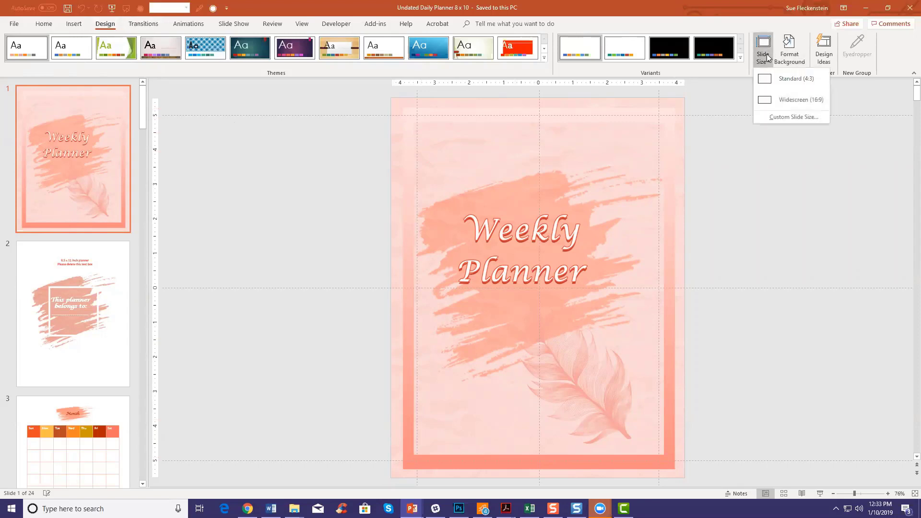
click(783, 117)
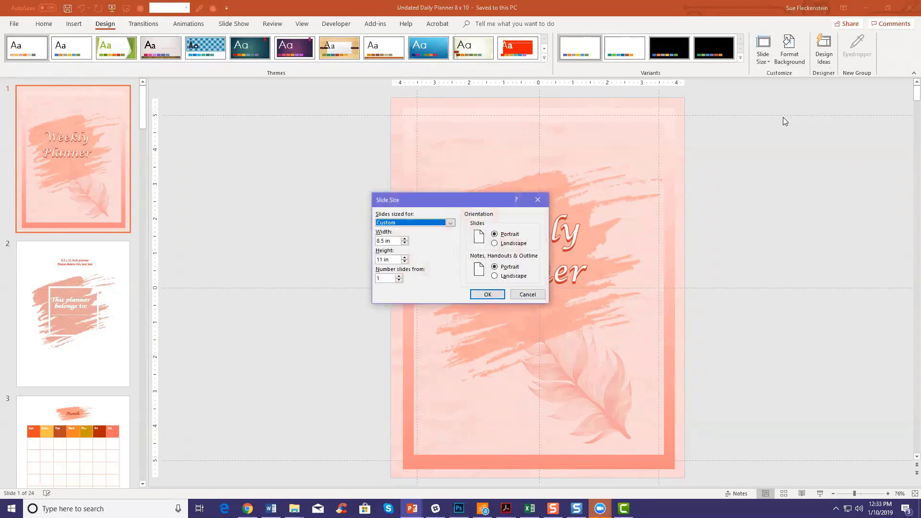
click(404, 243)
click(405, 243)
click(405, 243)
click(405, 262)
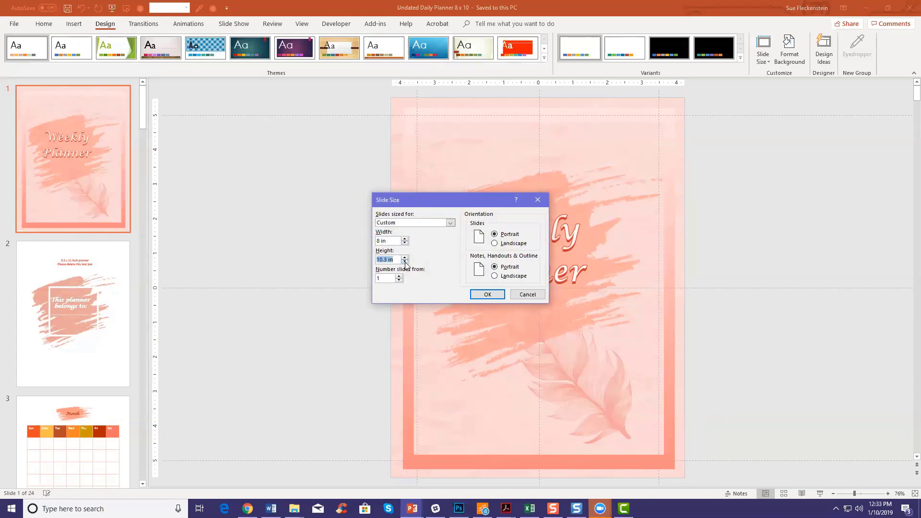
click(405, 262)
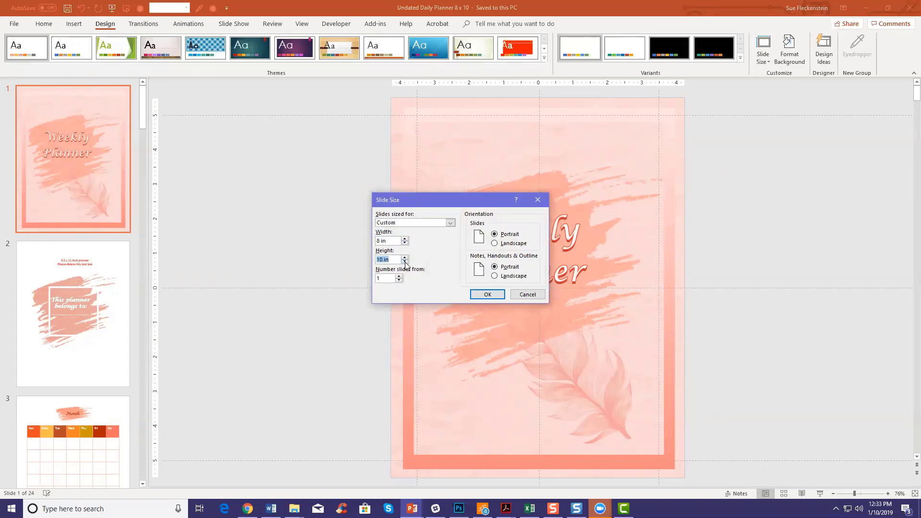
click(477, 294)
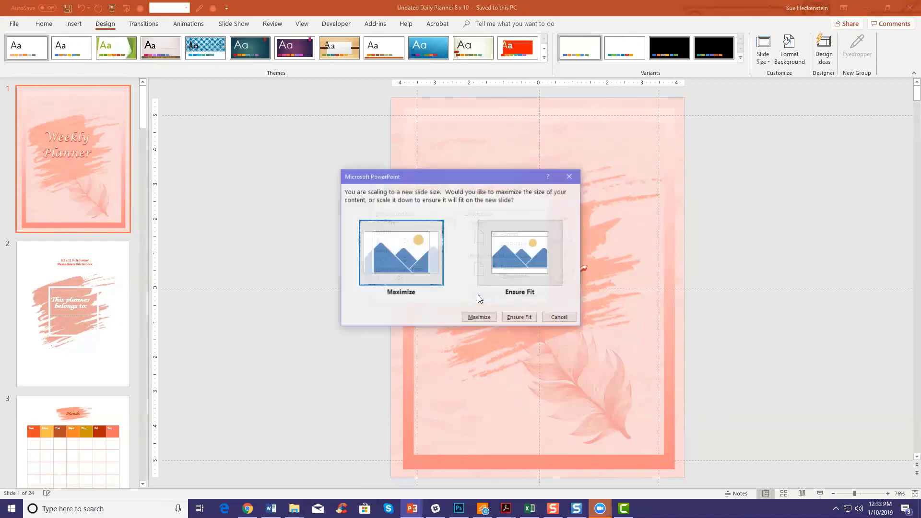
click(519, 257)
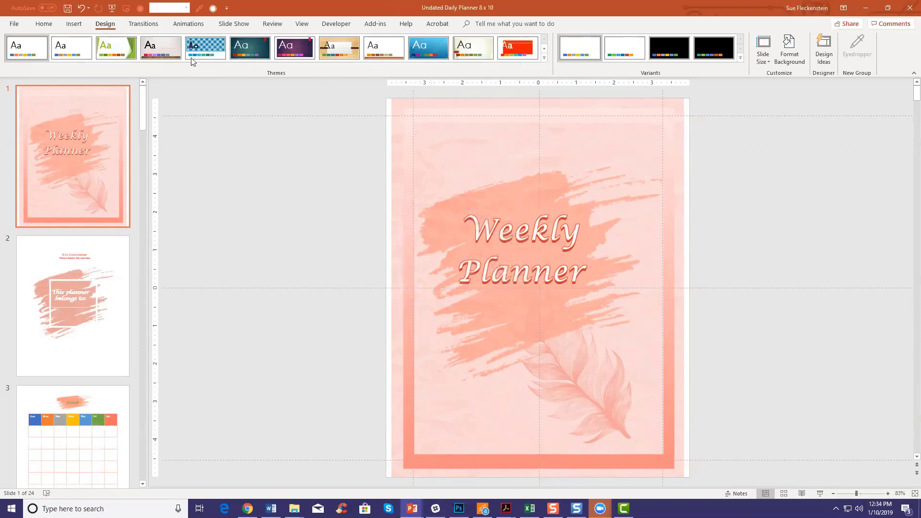
Switch to the View tab to show the Ruler and Guides options.
click(303, 27)
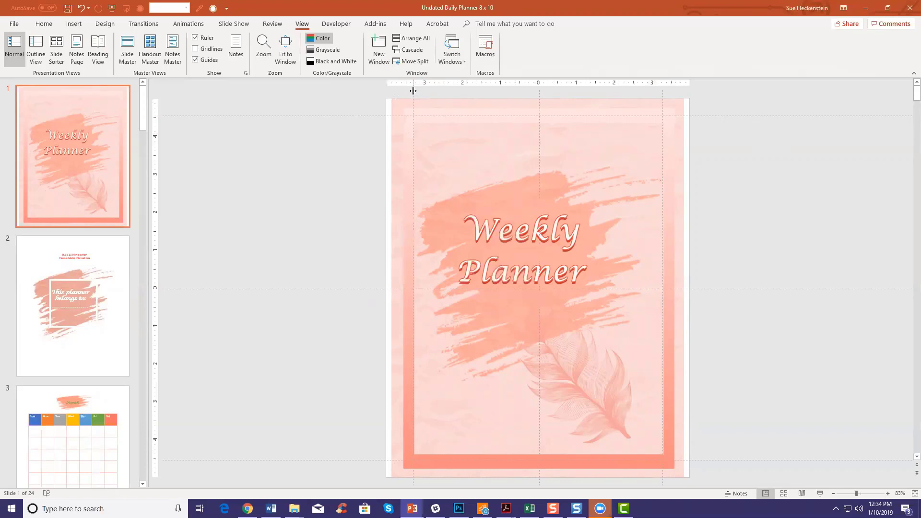
Move the left and right vertical guides to 3.21 in, and the bottom and top guides to about 4.50.
drag(413, 91, 413, 91)
drag(413, 91, 414, 90)
drag(663, 98, 661, 98)
drag(351, 459, 351, 459)
drag(359, 116, 361, 117)
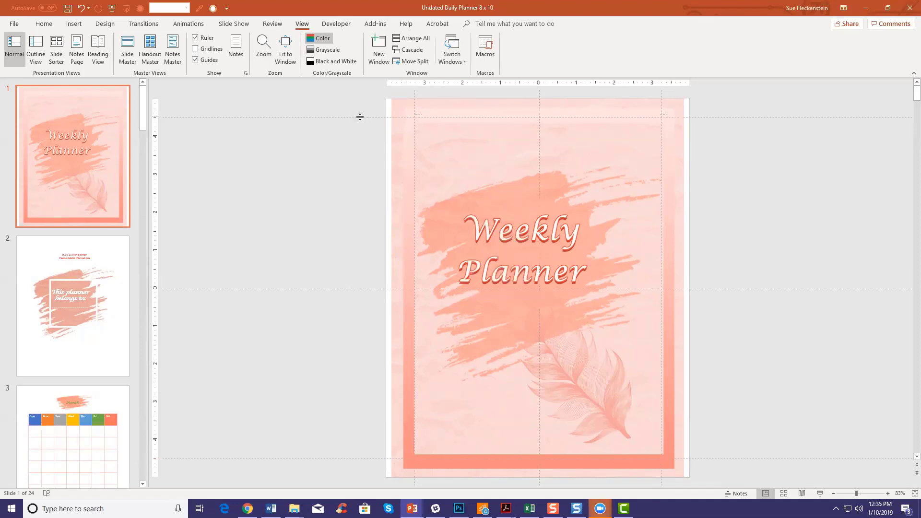
Stretch the cover's background picture to the full slide width, then go to the slide 3 calendar.
click(599, 160)
drag(391, 288, 385, 288)
drag(686, 288, 689, 288)
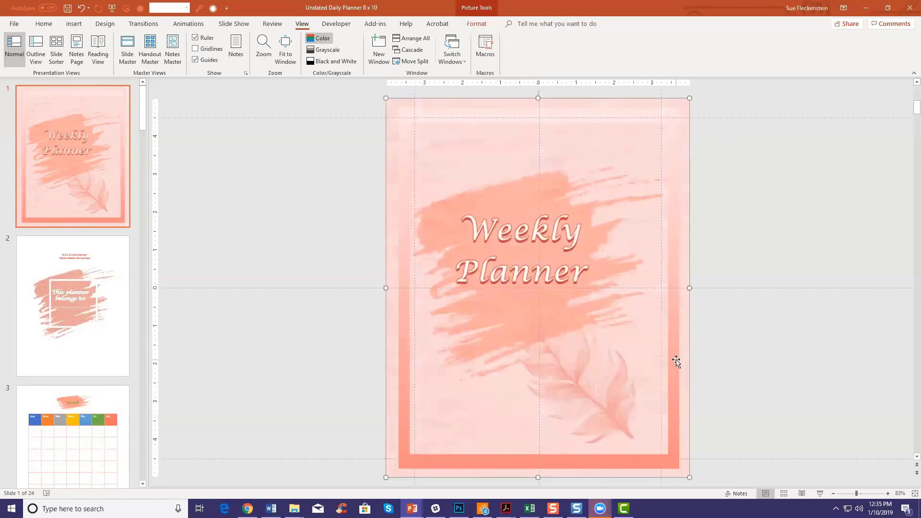
click(98, 330)
click(95, 402)
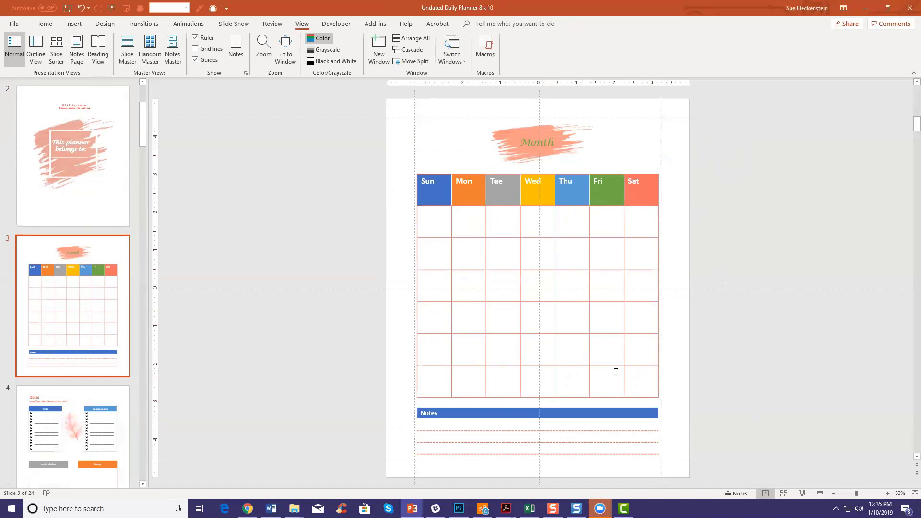
Step through slide 4 to the slide 5 Daily Schedule page and show the Design tab.
click(48, 424)
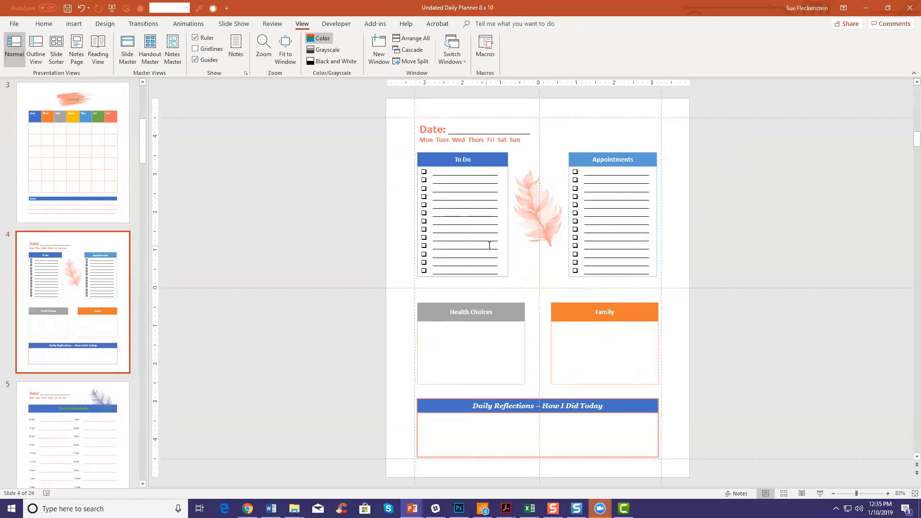
scroll(512, 230, down, 1)
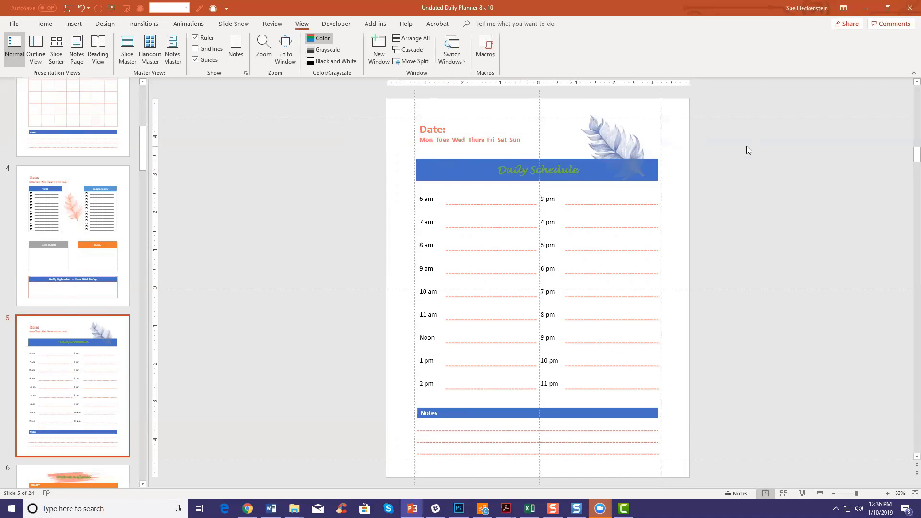
click(105, 24)
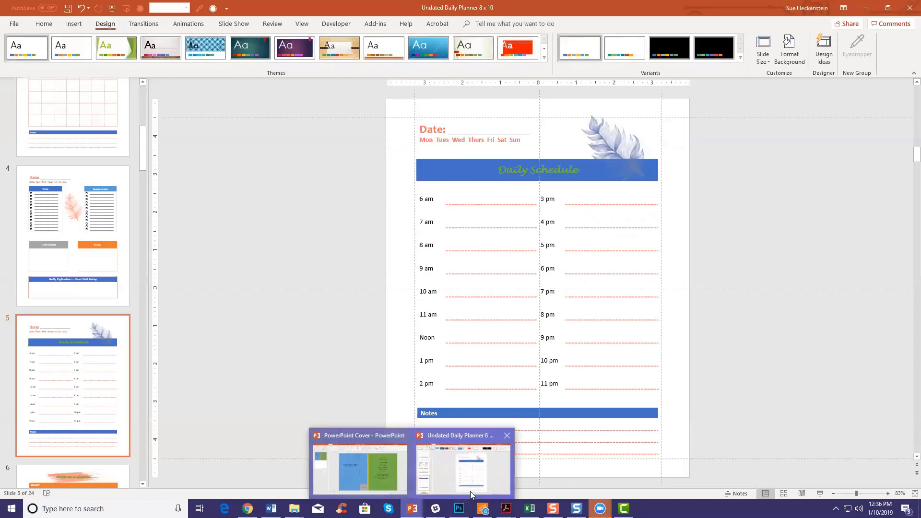
Open the original Undated Daily Planner from Recent files and show its slide 3 calendar.
click(15, 24)
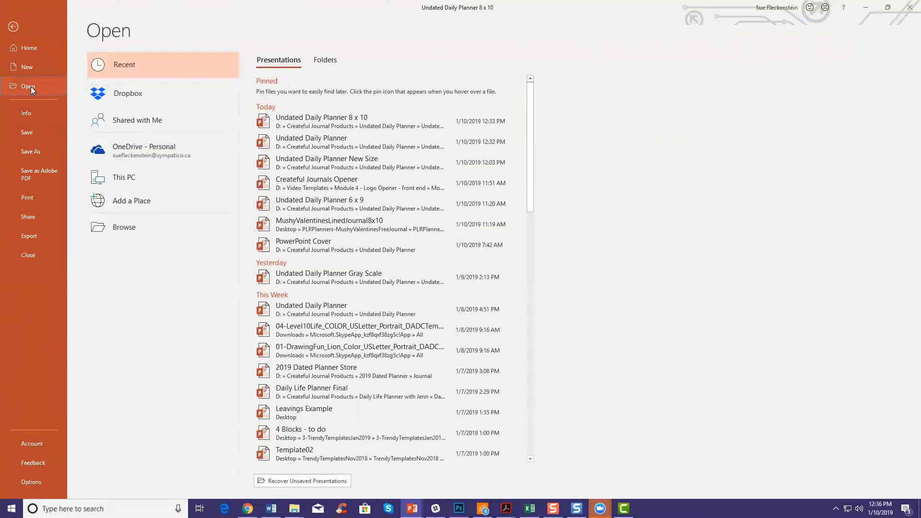
click(313, 139)
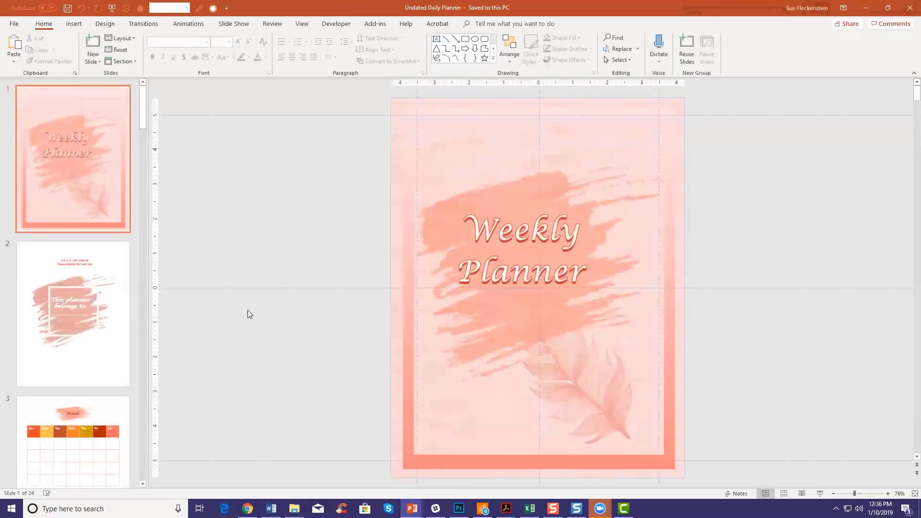
scroll(92, 305, down, 2)
click(92, 318)
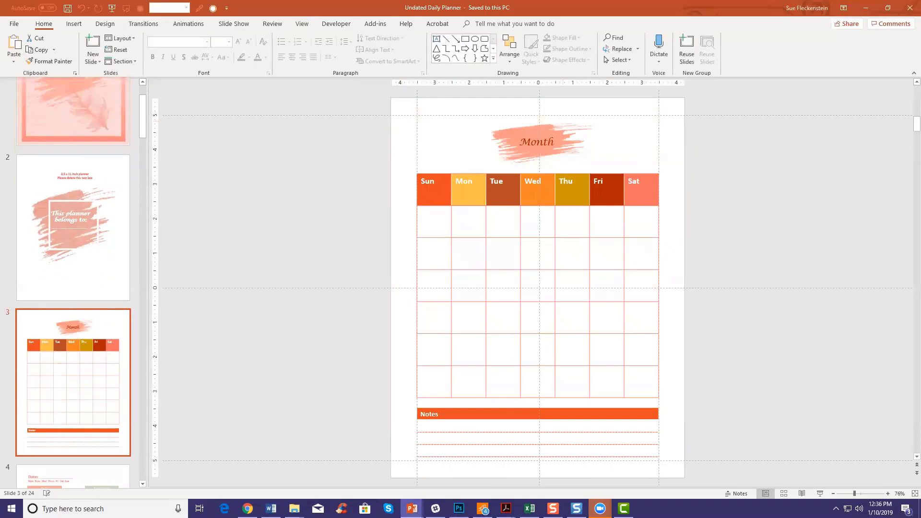
Switch between the original and the 8 x 10 copy to compare their slide 3 calendar colours.
mouse_move(412, 509)
click(442, 480)
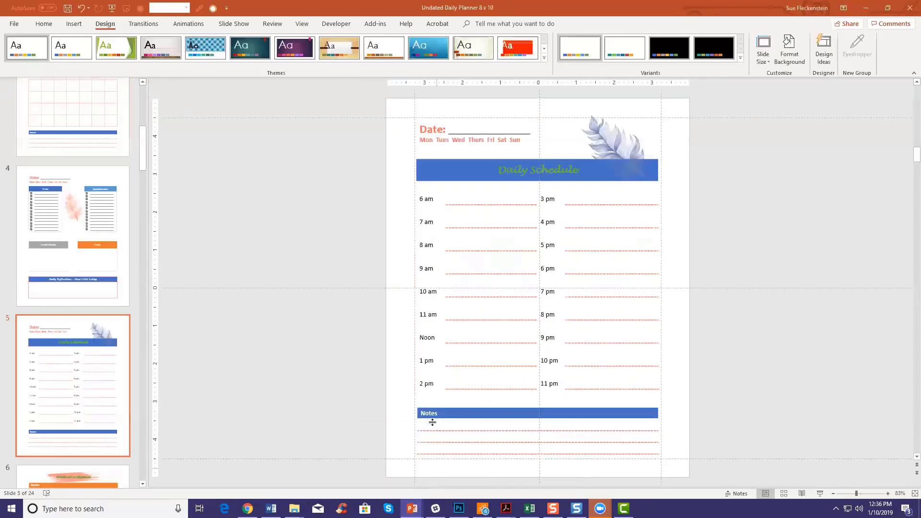
scroll(65, 357, up, 5)
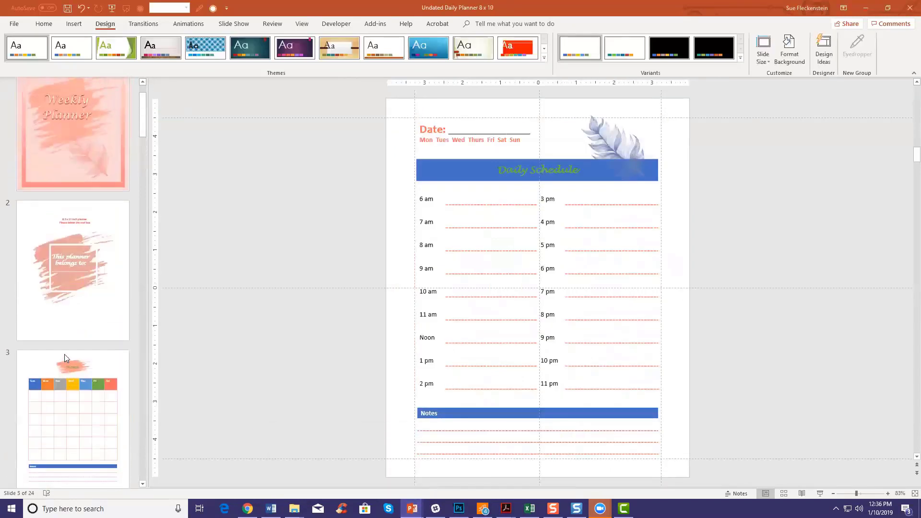
click(85, 401)
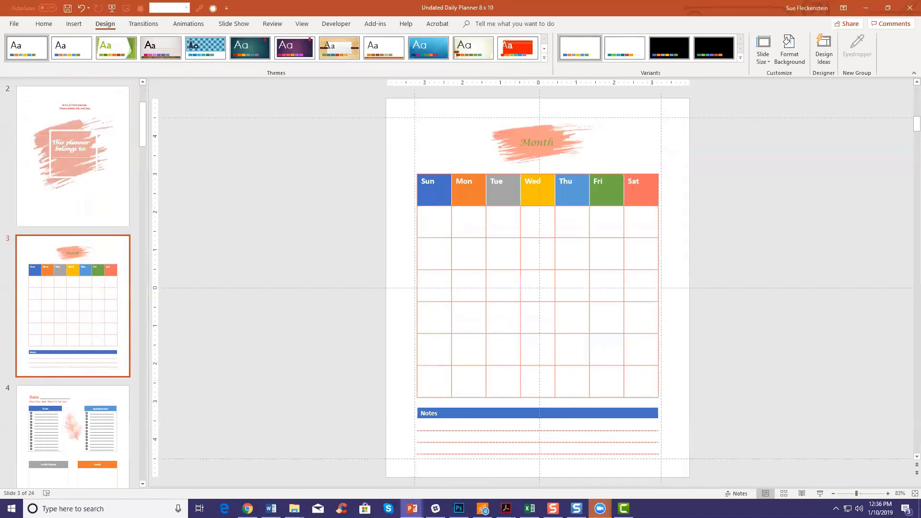
mouse_move(412, 508)
click(513, 482)
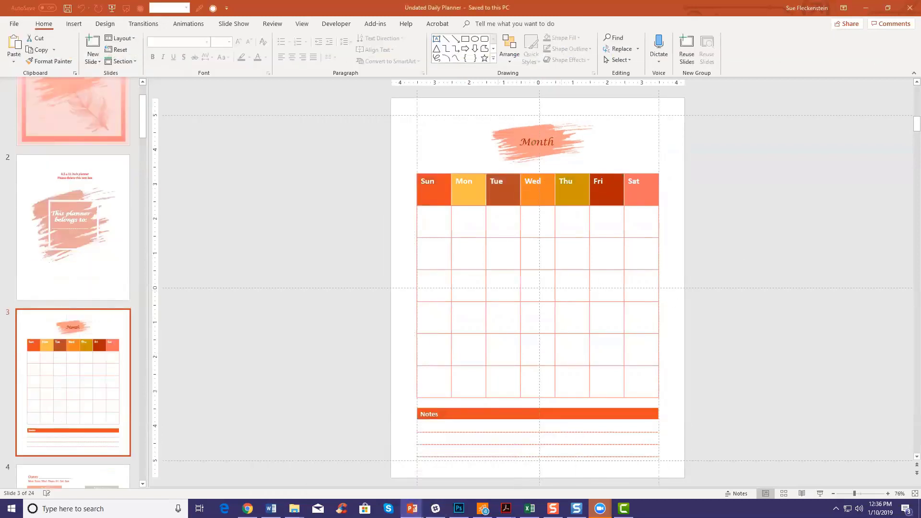
mouse_move(412, 509)
click(403, 461)
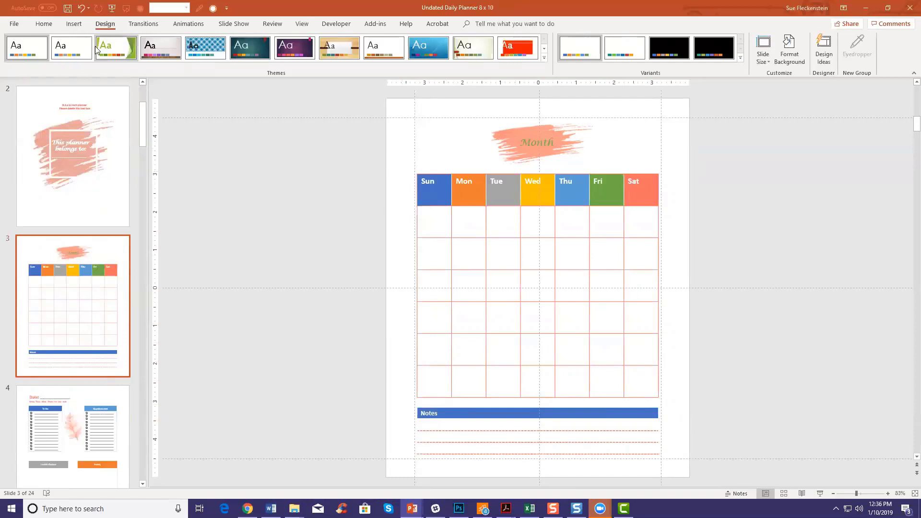
Apply the Daily Life Planner colours from the Variants menu, then check slide 4.
click(740, 58)
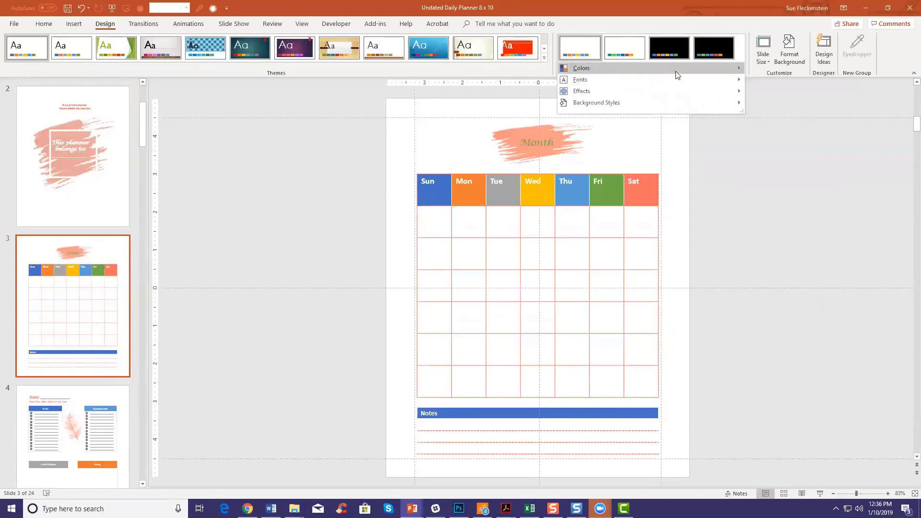
mouse_move(678, 69)
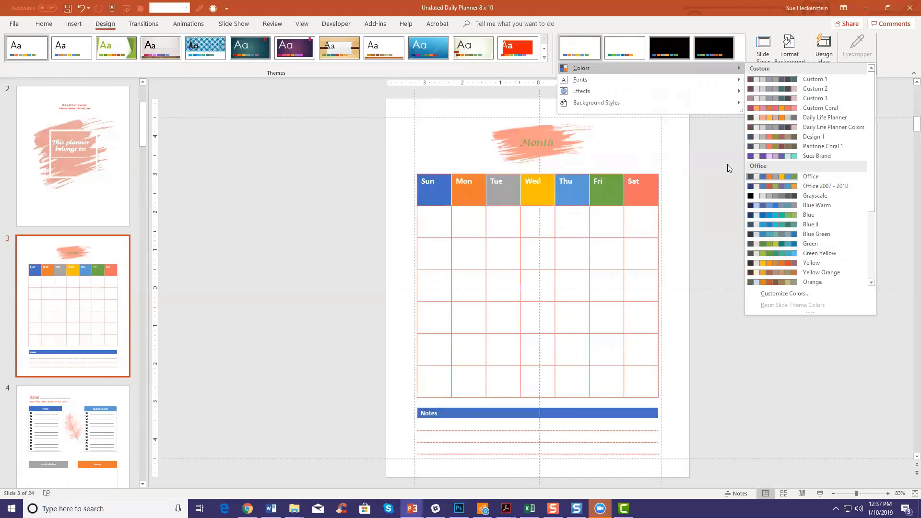
click(765, 117)
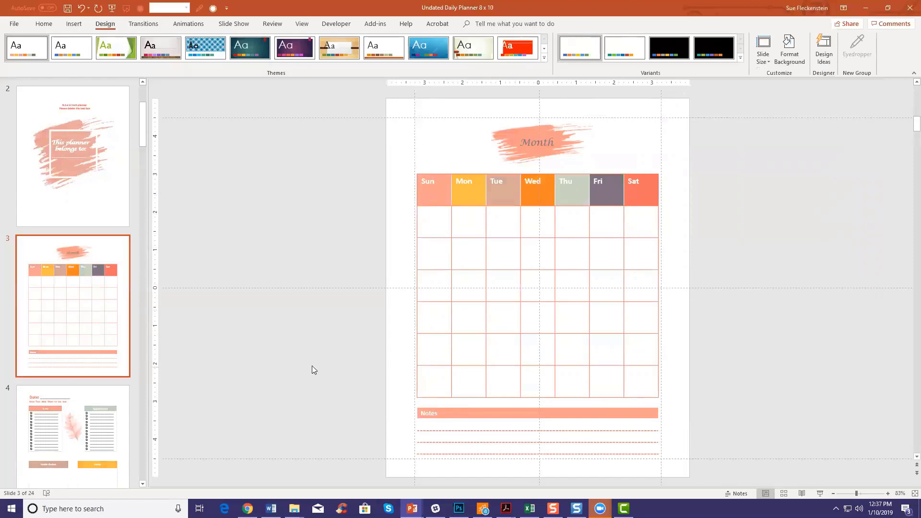
scroll(77, 357, down, 4)
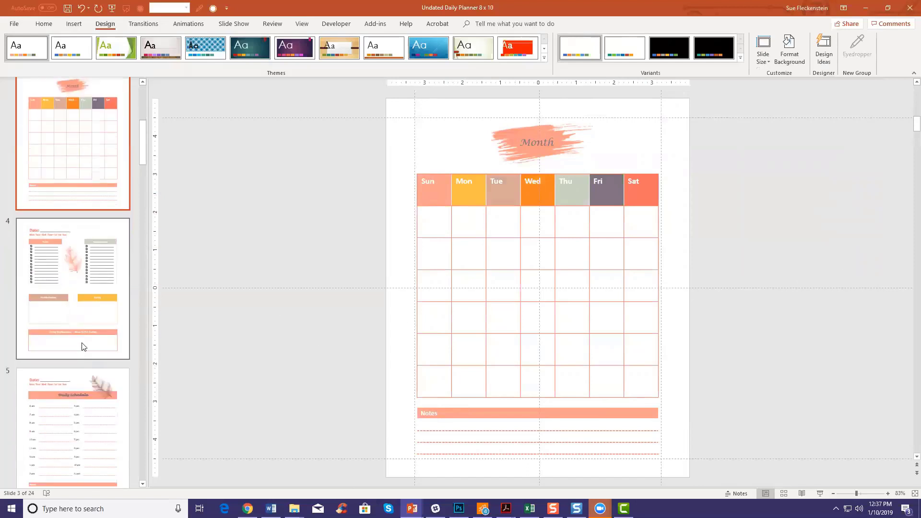
click(82, 345)
Review slides 3 through the Friday–Sunday weekly page, returning to Week at a Glance.
key(Up)
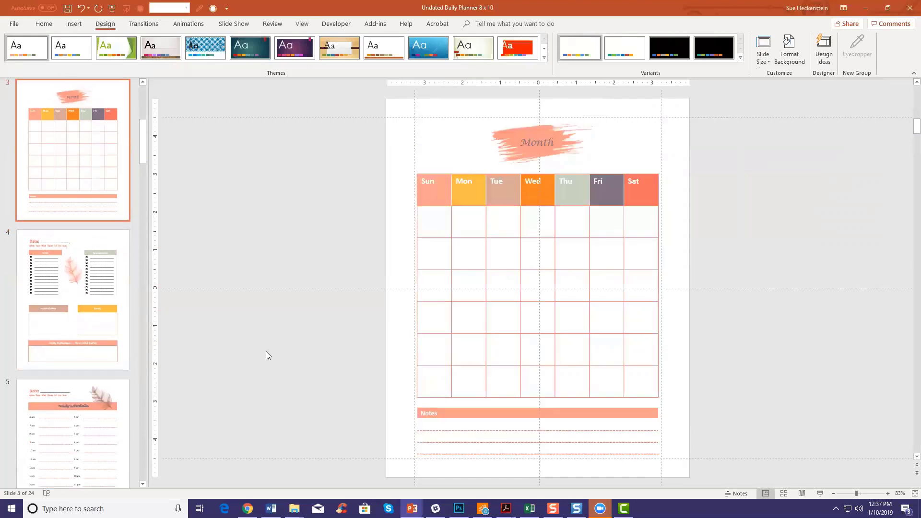
click(103, 333)
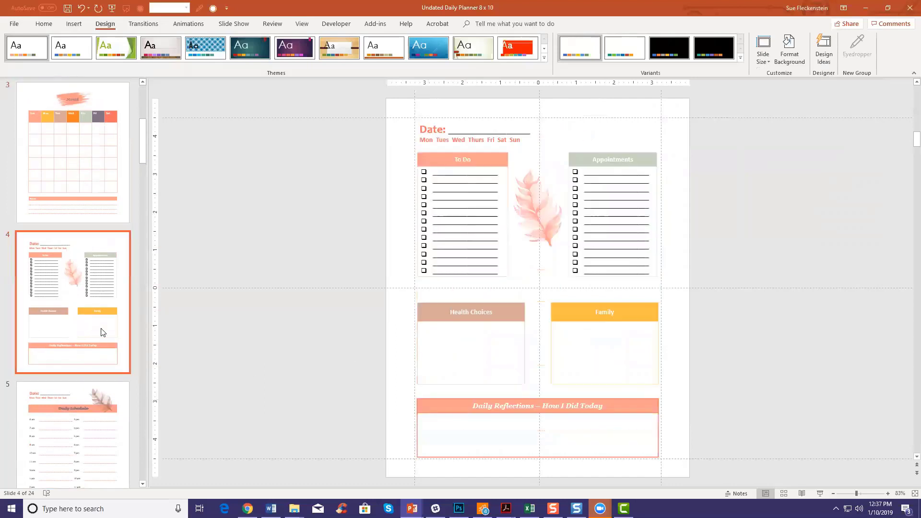
click(103, 437)
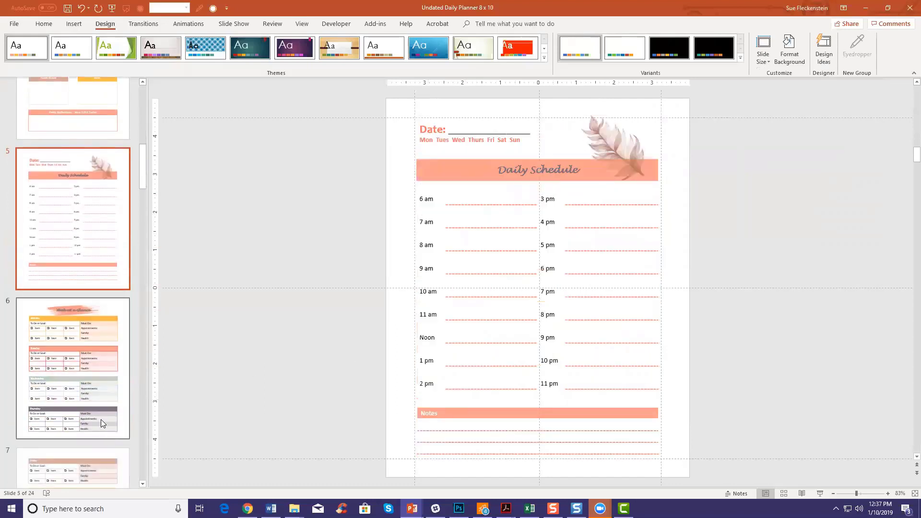
click(100, 419)
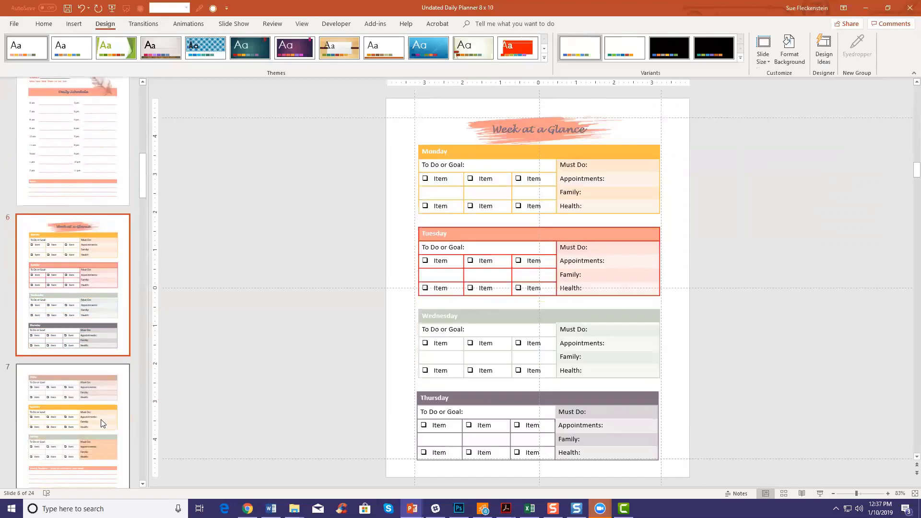
click(103, 423)
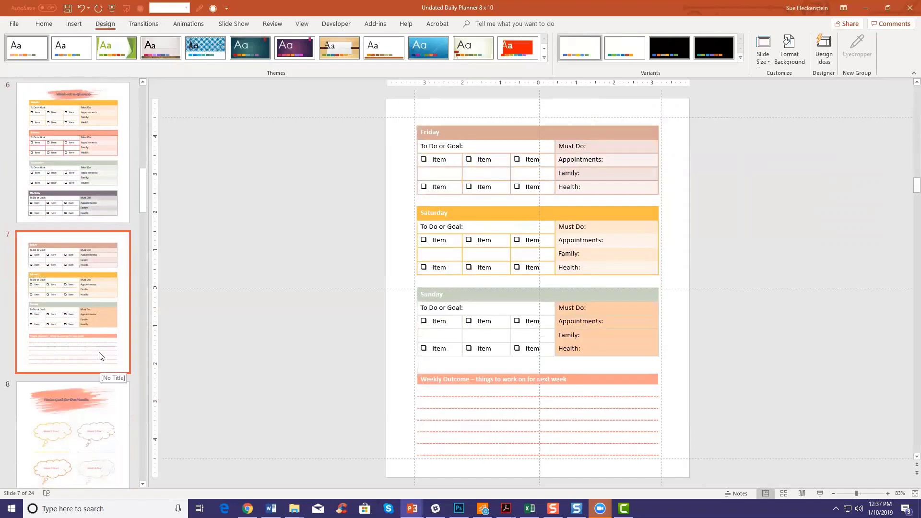
click(91, 221)
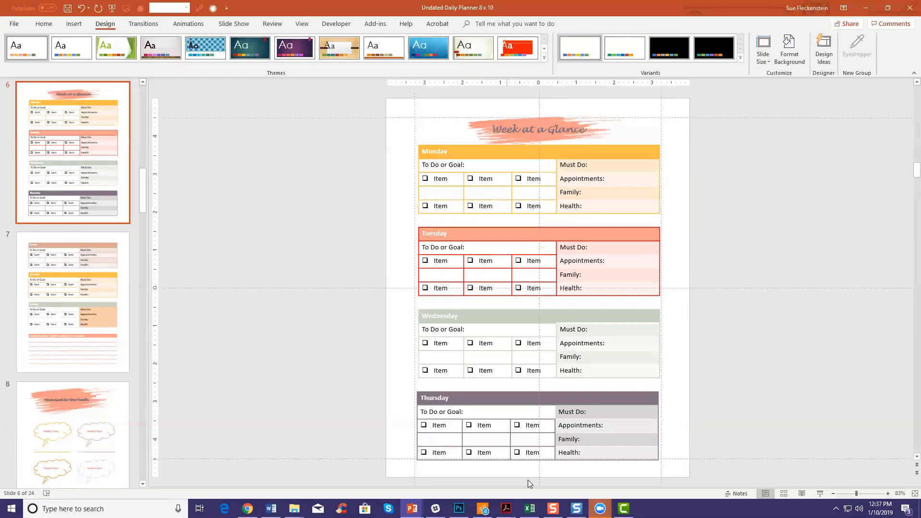
Check the Thursday table and the Main Goal for the Month brush image, ending on Brainstorming.
click(506, 457)
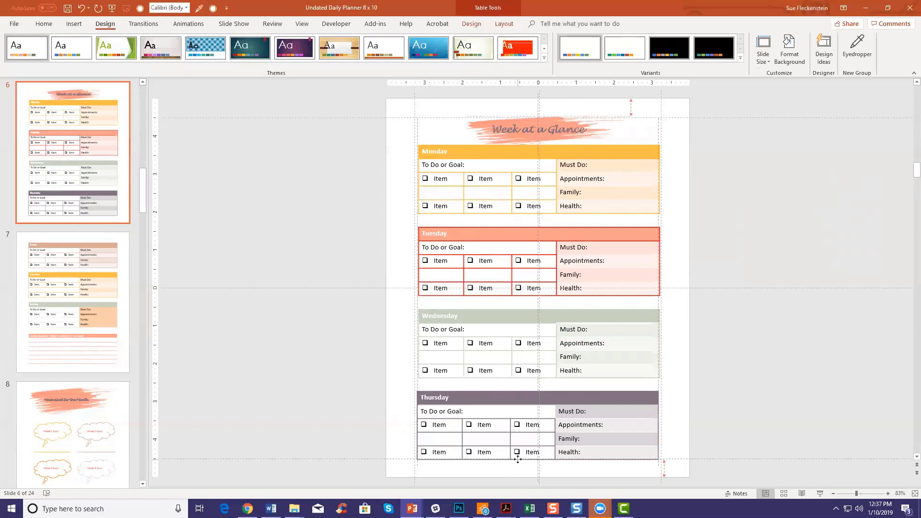
click(90, 419)
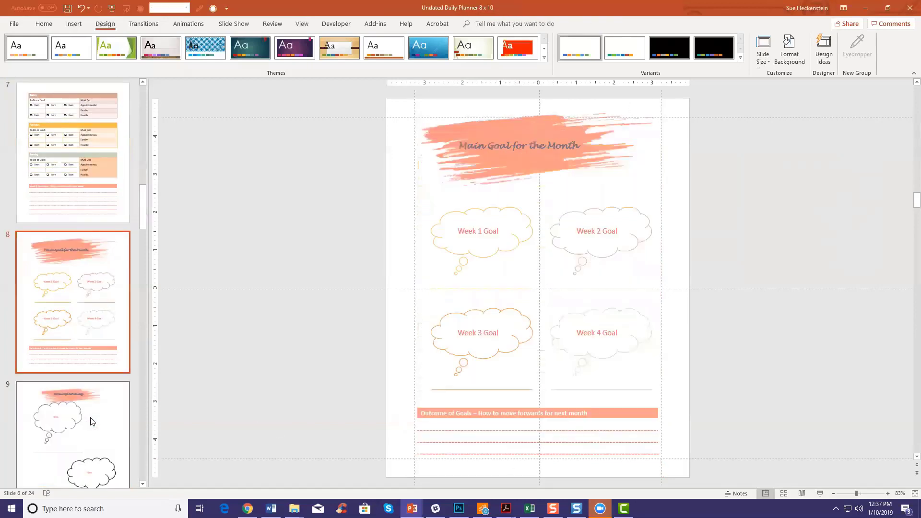
click(556, 122)
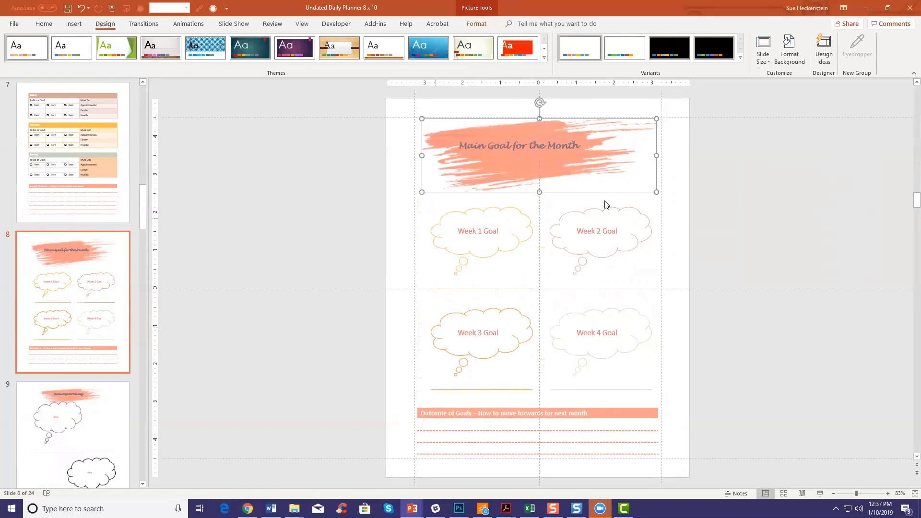
click(113, 414)
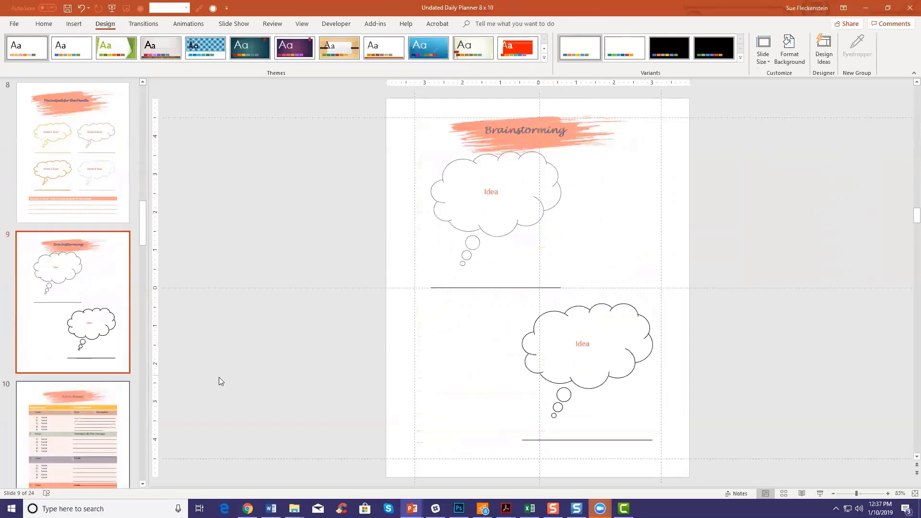
On slide 10 (Action Planner), nudge the table slightly lower on the page.
click(86, 433)
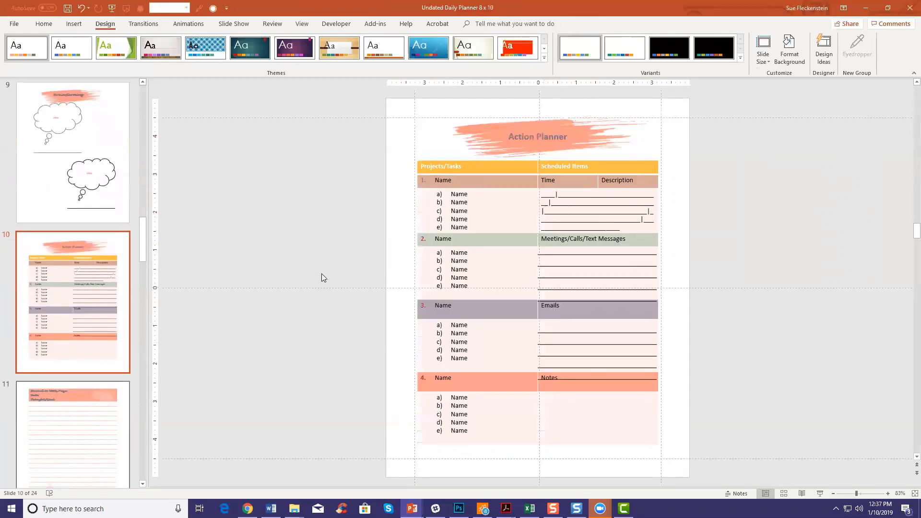
click(560, 400)
drag(516, 449, 513, 453)
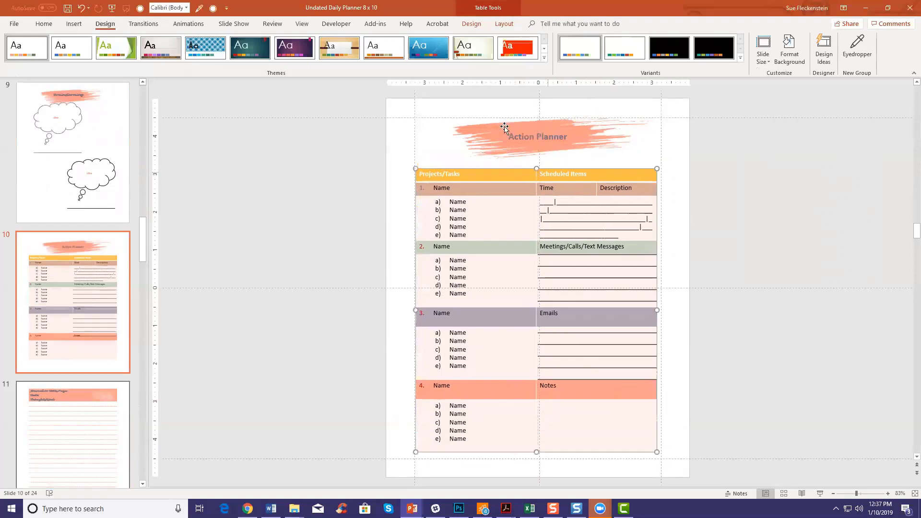
click(704, 263)
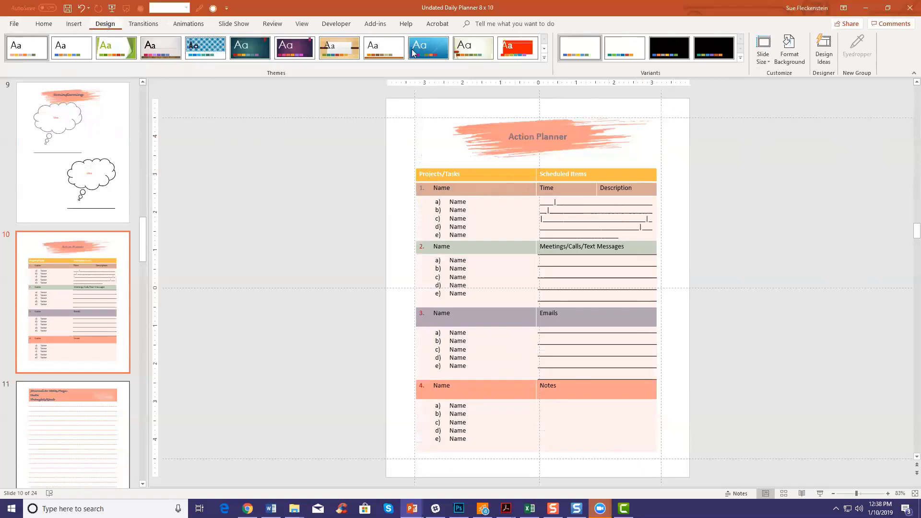
Set a 6 × 9 in portrait custom slide size and choose Ensure Fit to scale content.
click(765, 65)
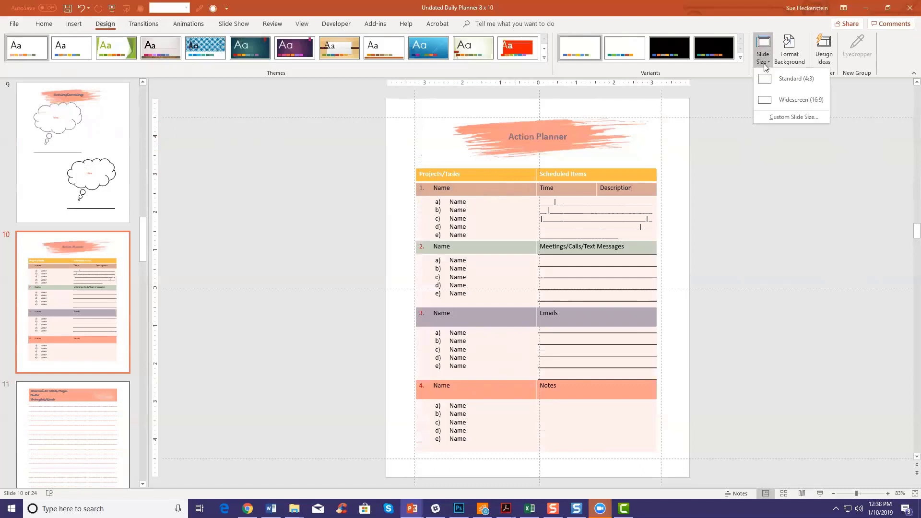
click(782, 115)
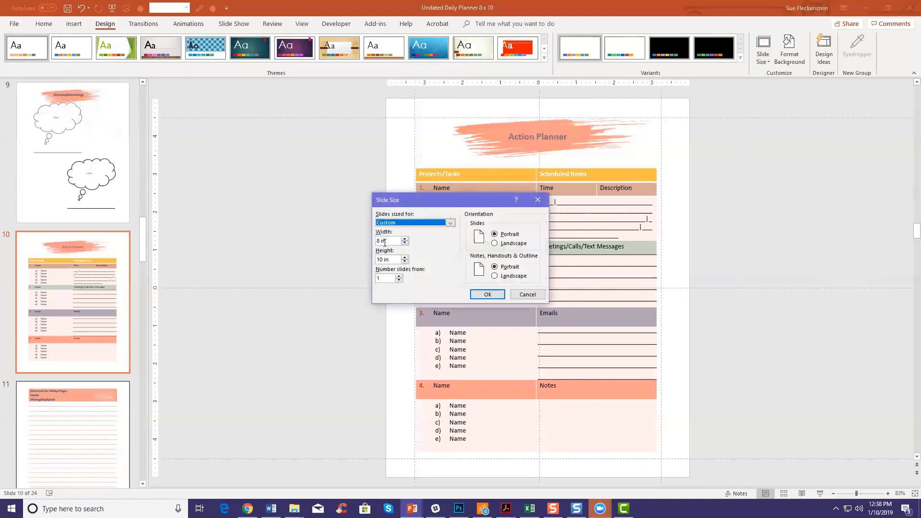
click(405, 244)
drag(406, 243, 406, 244)
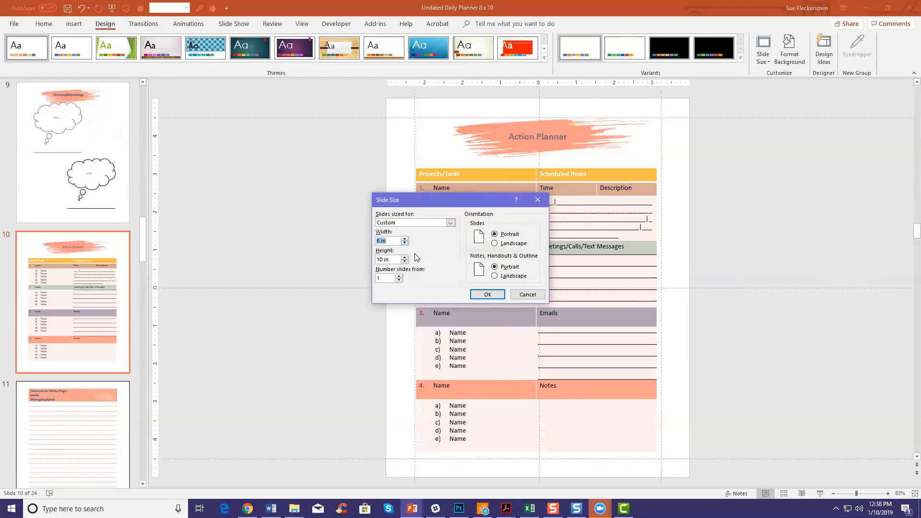
click(405, 262)
drag(406, 264, 406, 264)
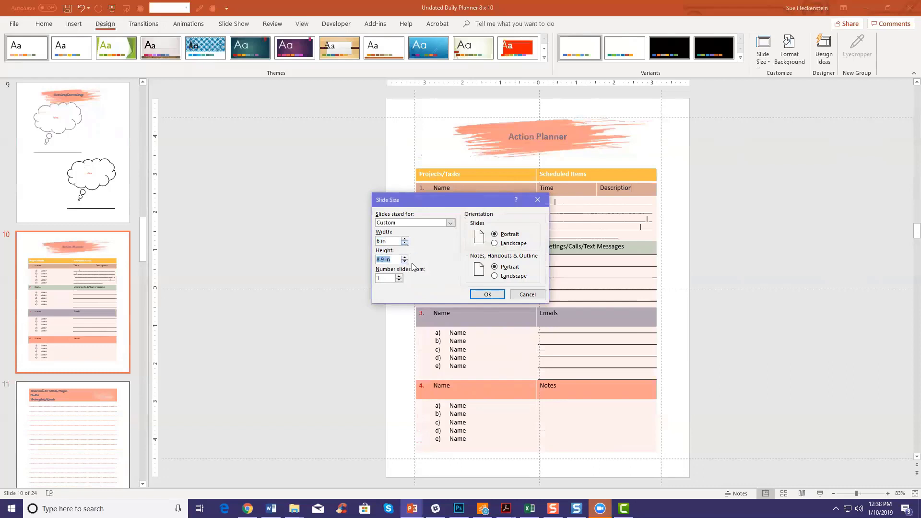
click(487, 294)
click(507, 259)
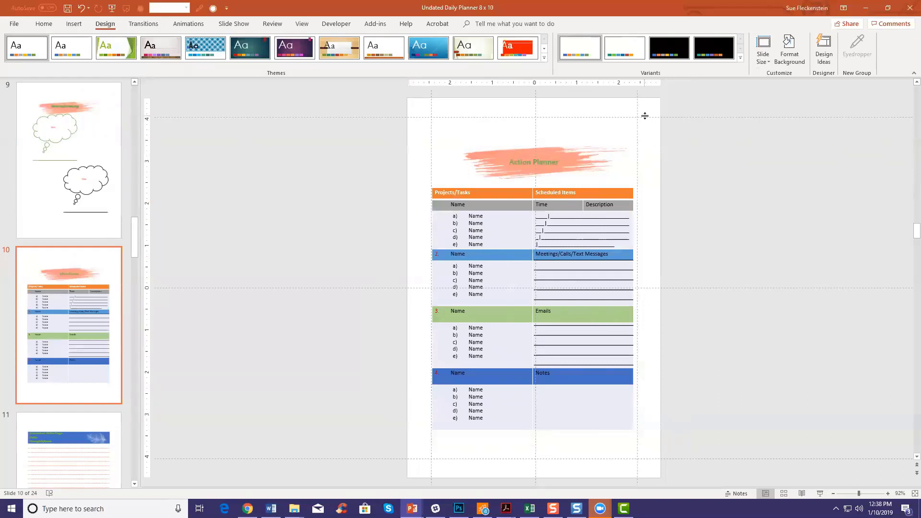
Apply the custom Daily Life Planner colour scheme, then reapply it after browsing the colour list.
click(739, 57)
mouse_move(734, 68)
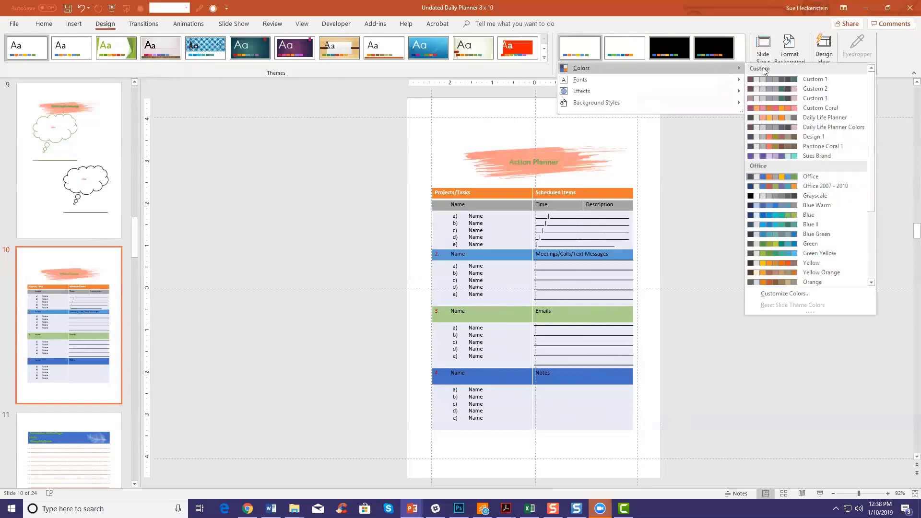
click(800, 117)
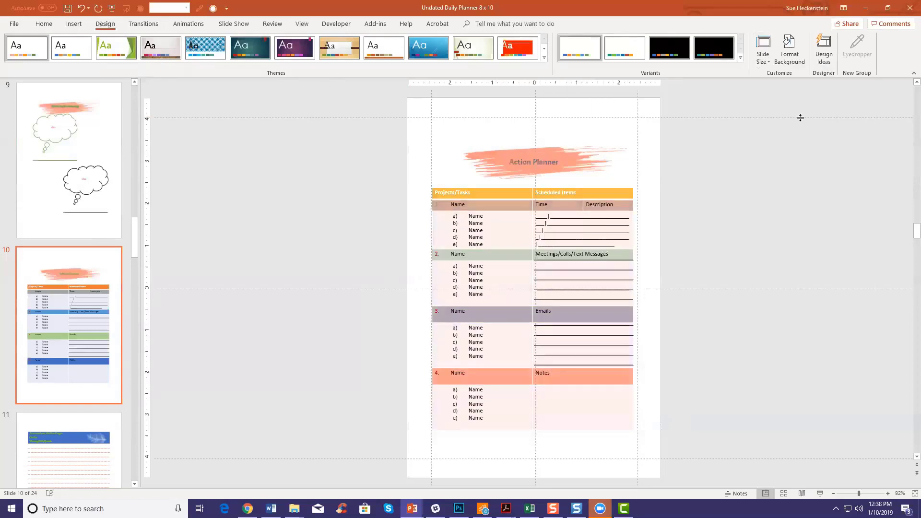
click(740, 57)
mouse_move(739, 64)
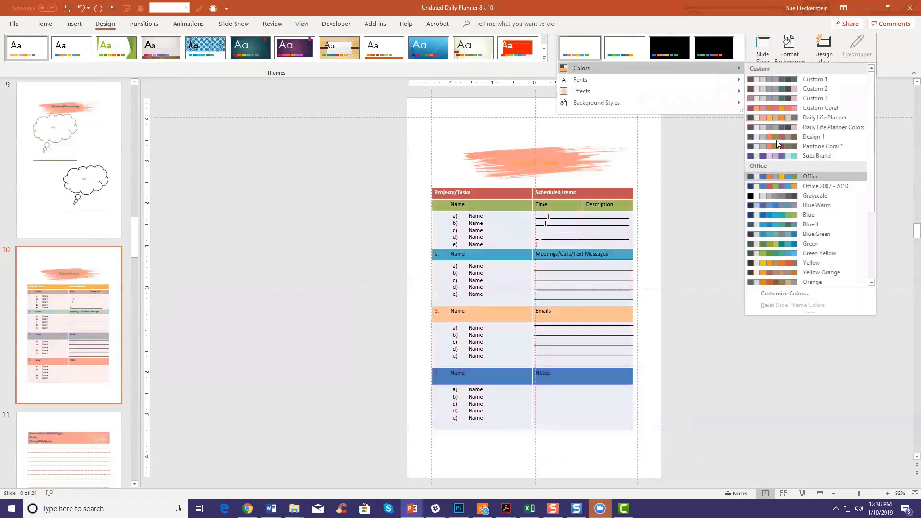
scroll(783, 263, down, 4)
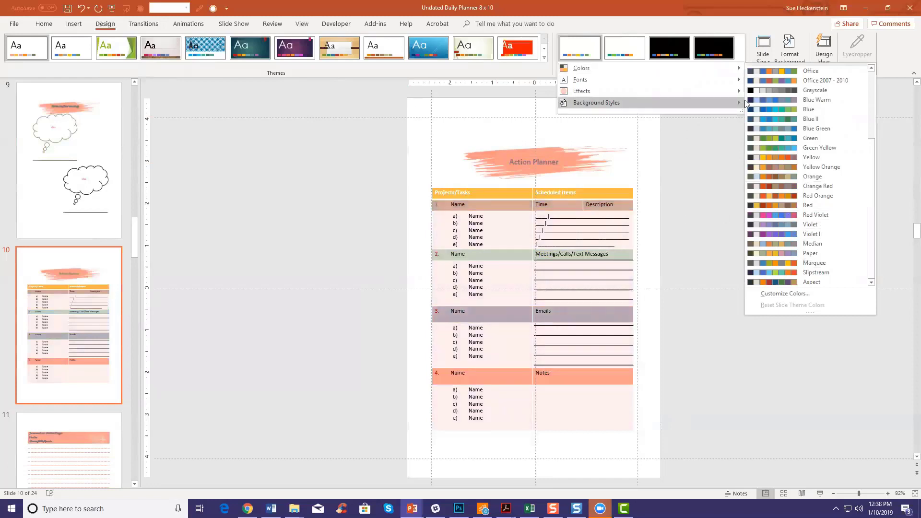
scroll(825, 154, up, 4)
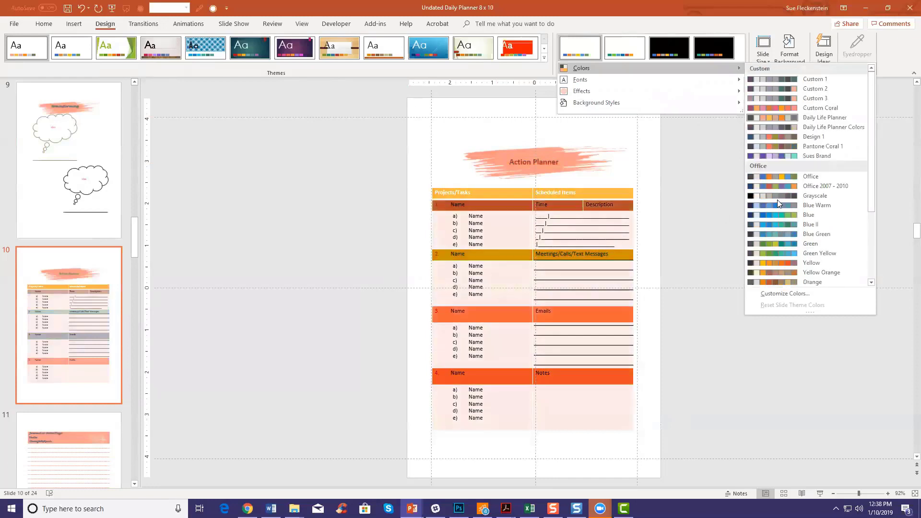
click(808, 117)
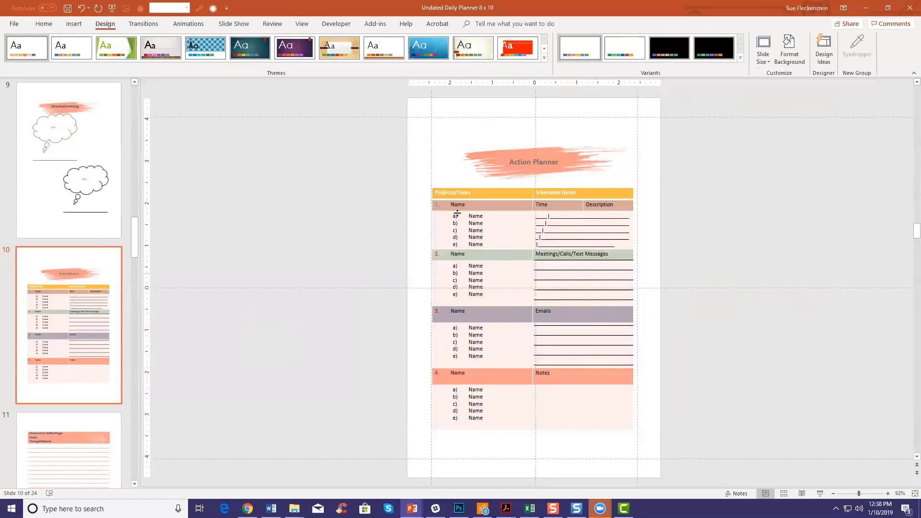
Move the brush-stroke image and Action Planner title text higher on the slide.
click(535, 179)
drag(531, 150, 524, 133)
click(526, 158)
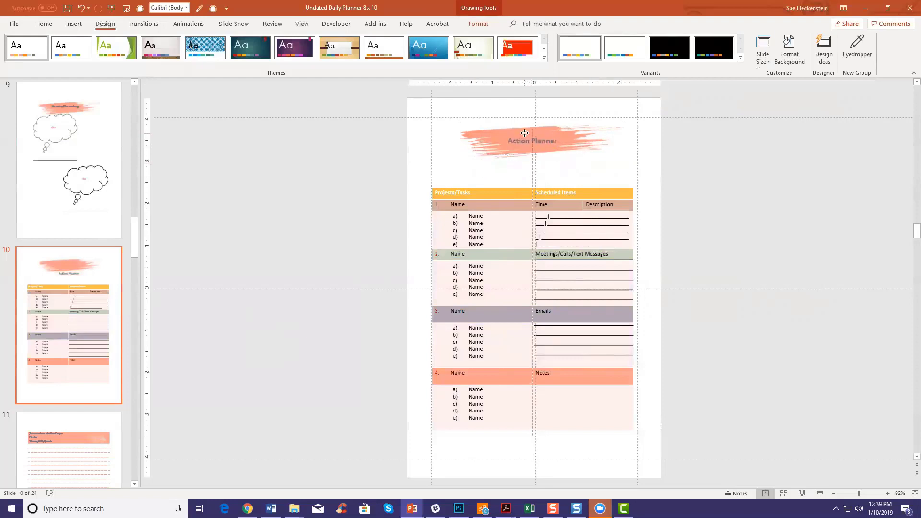
Move the table up under the title and stretch it to the right margin and slide bottom.
click(561, 193)
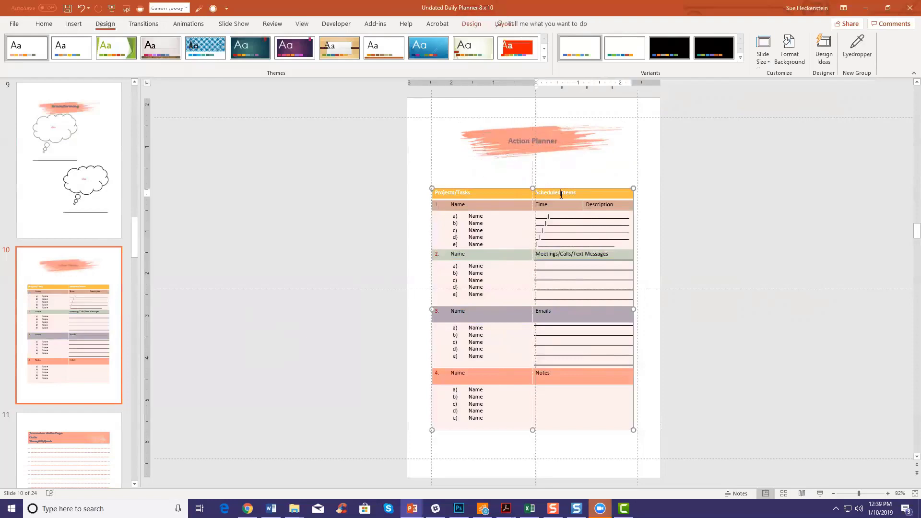
drag(513, 189, 513, 171)
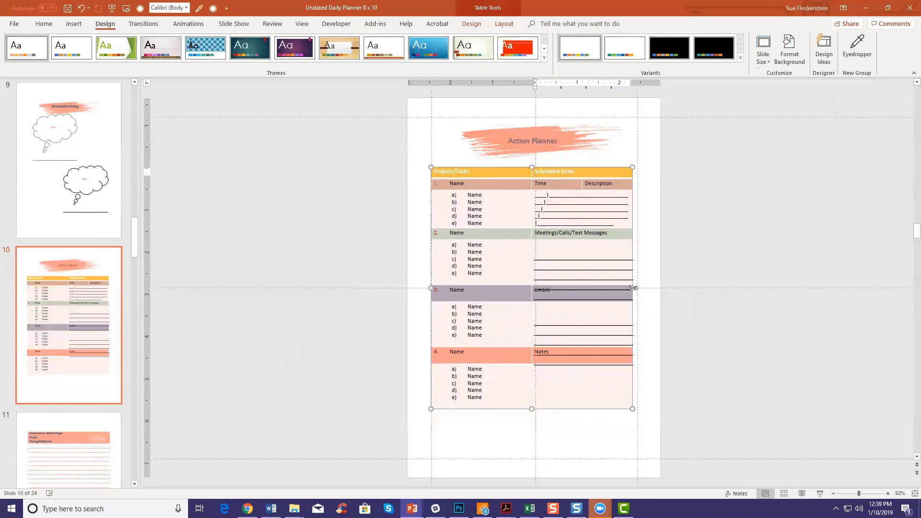
click(636, 287)
drag(637, 287, 636, 287)
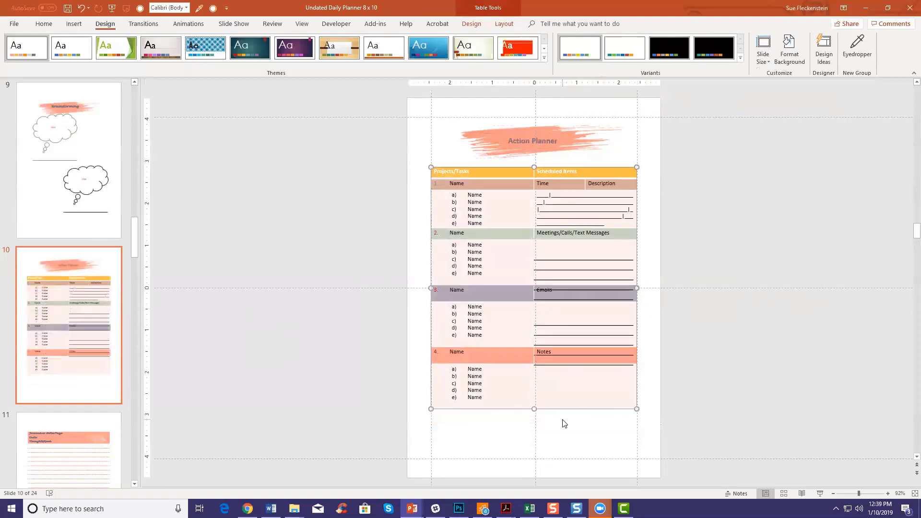
drag(534, 408, 534, 458)
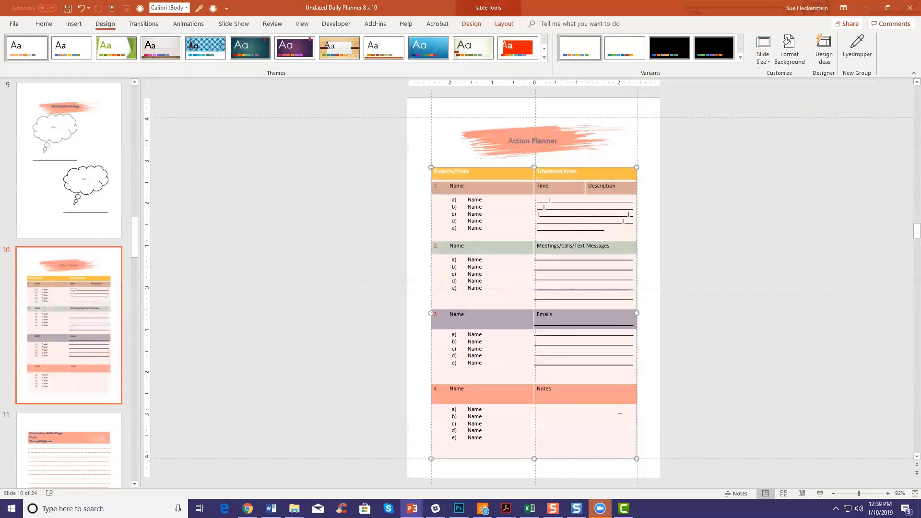
Reposition the Emails and Meetings writing lines and extend the underline in the Time/Description cell.
click(560, 347)
drag(560, 366, 562, 378)
click(568, 299)
drag(569, 301, 569, 302)
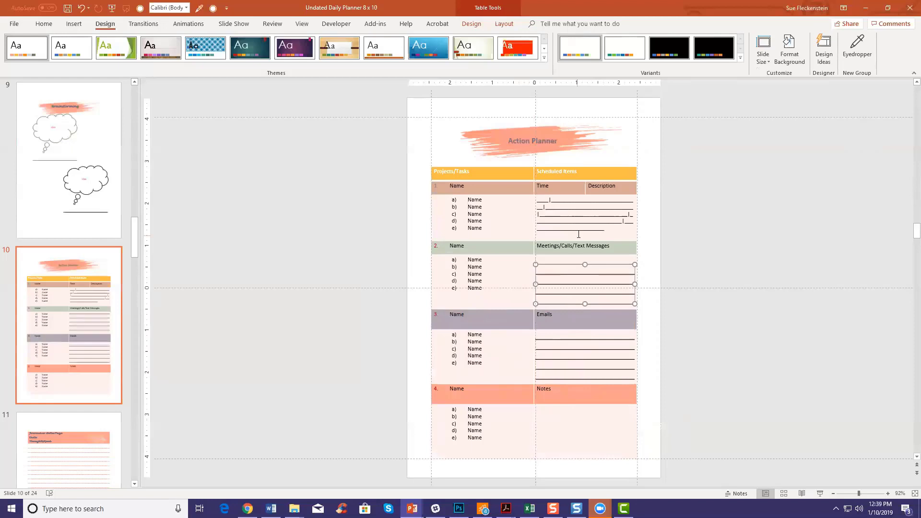
click(579, 233)
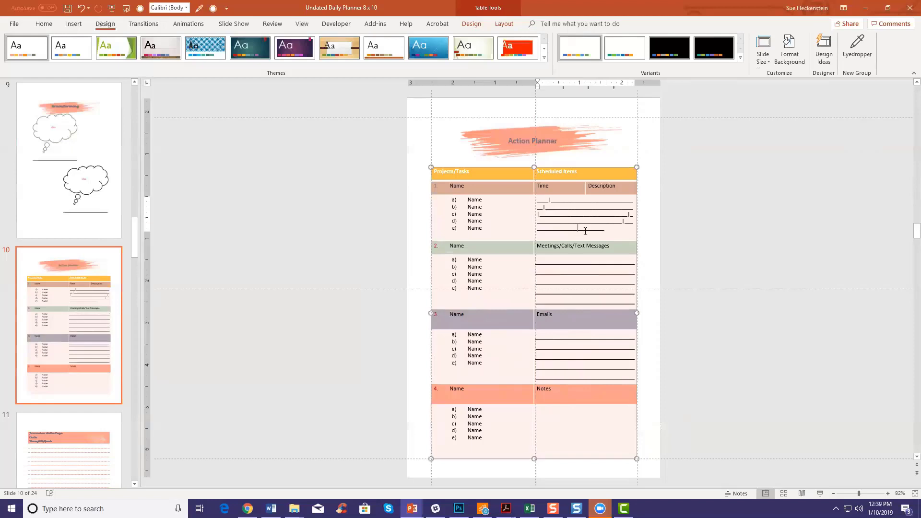
text(________________)
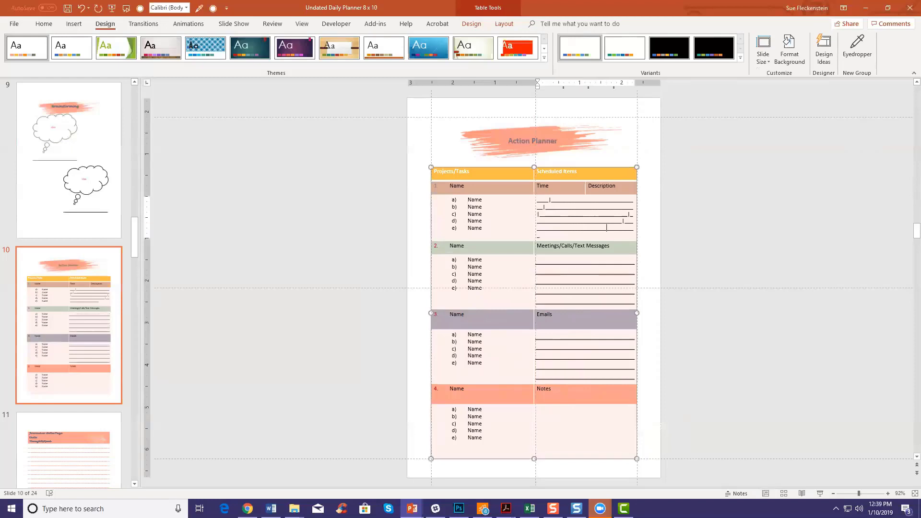